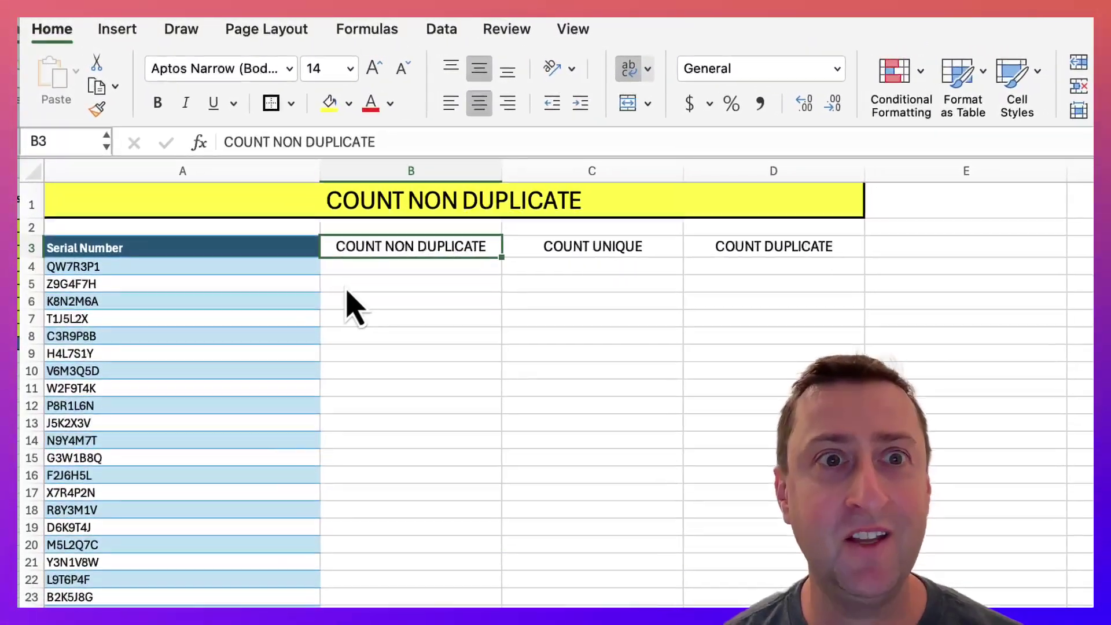
# - Enter =COUNTA(UNIQUE(A4:A303,,TRUE)) in B4 to count serials appearing exactly once (173)
pyautogui.click(368, 269)
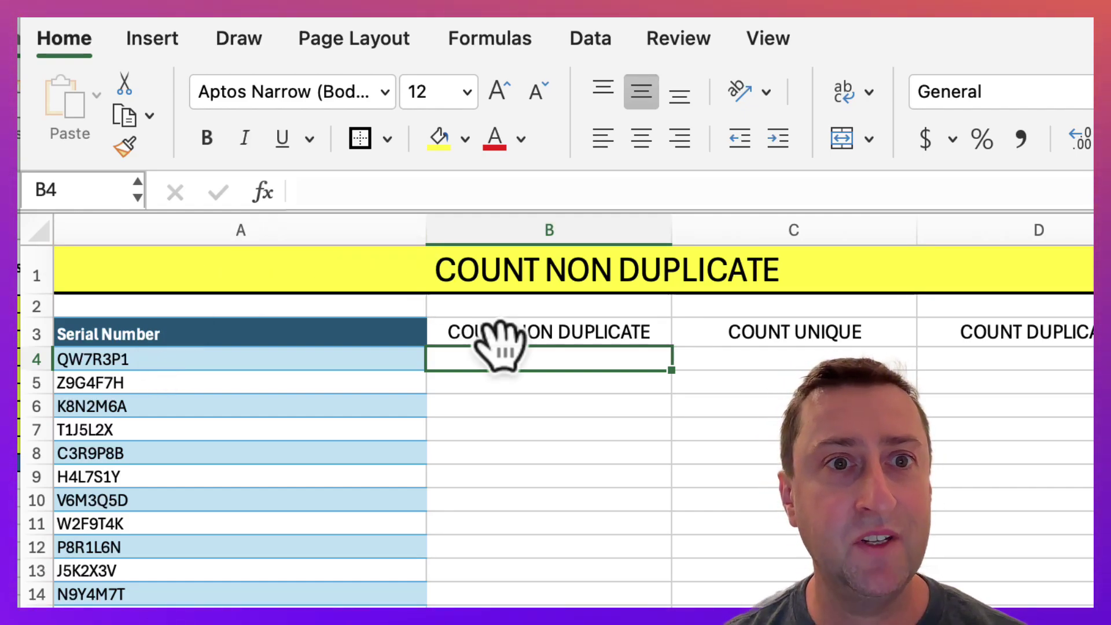
pyautogui.click(456, 194)
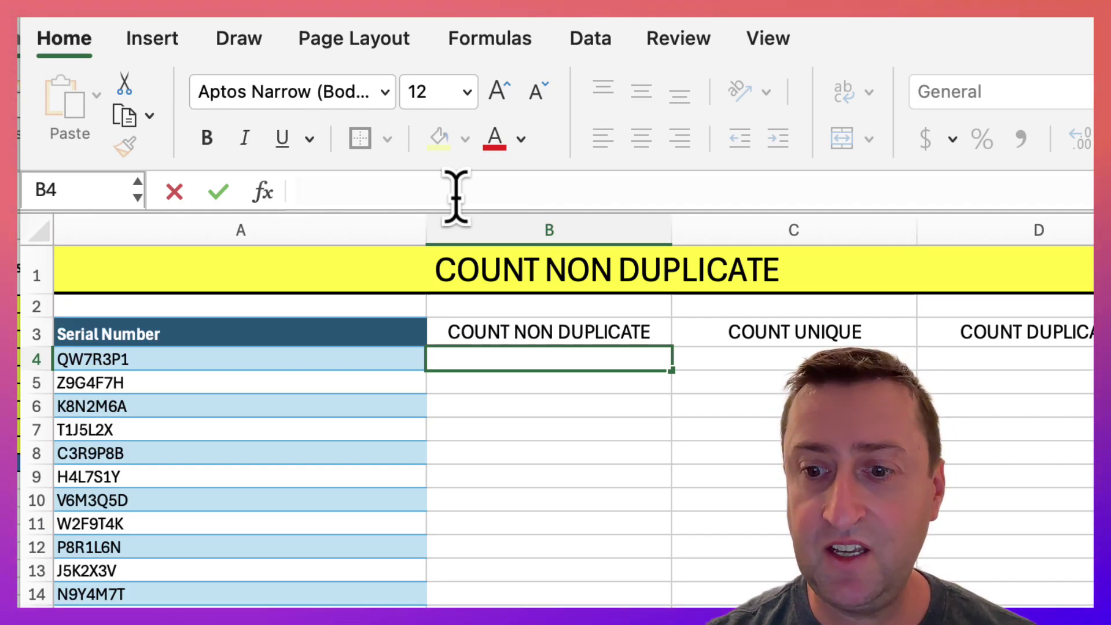
pyautogui.write('=co')
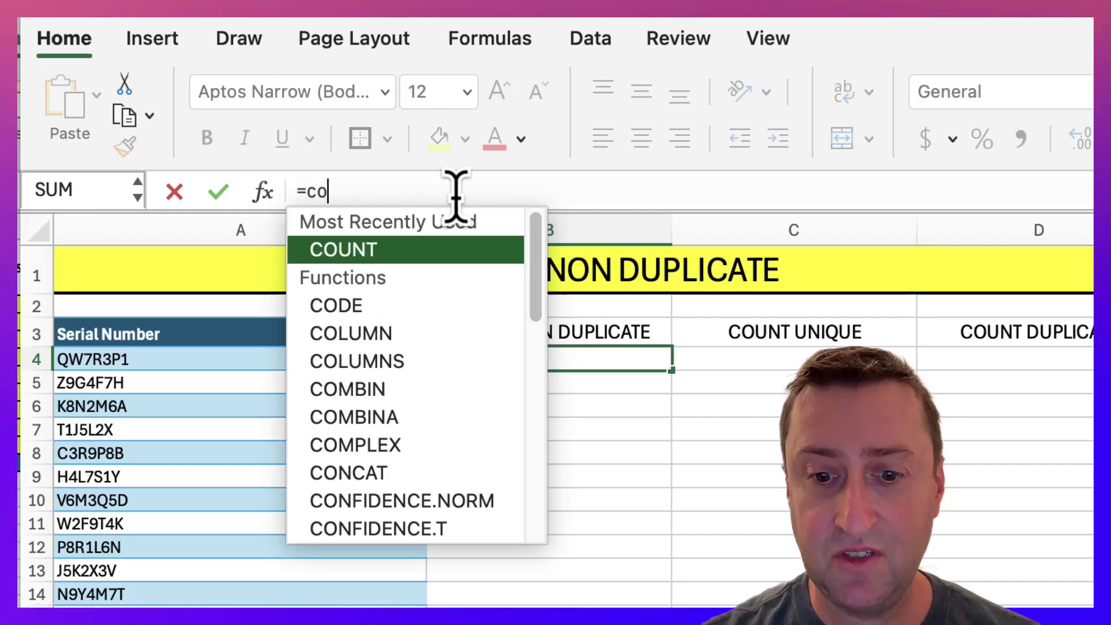
pyautogui.write('unta(')
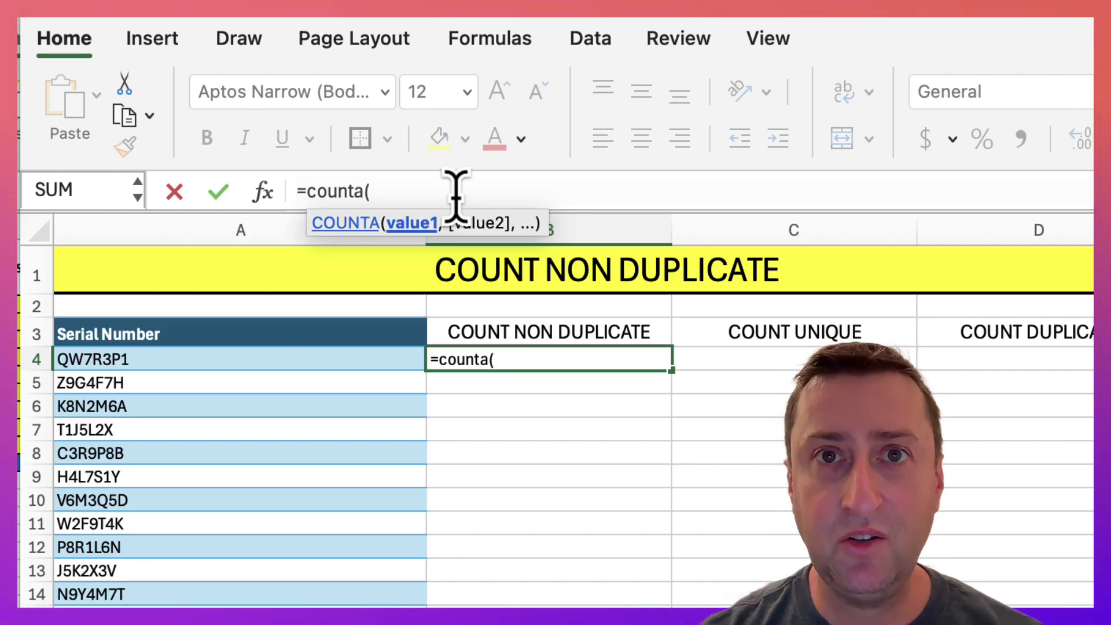
pyautogui.write('un')
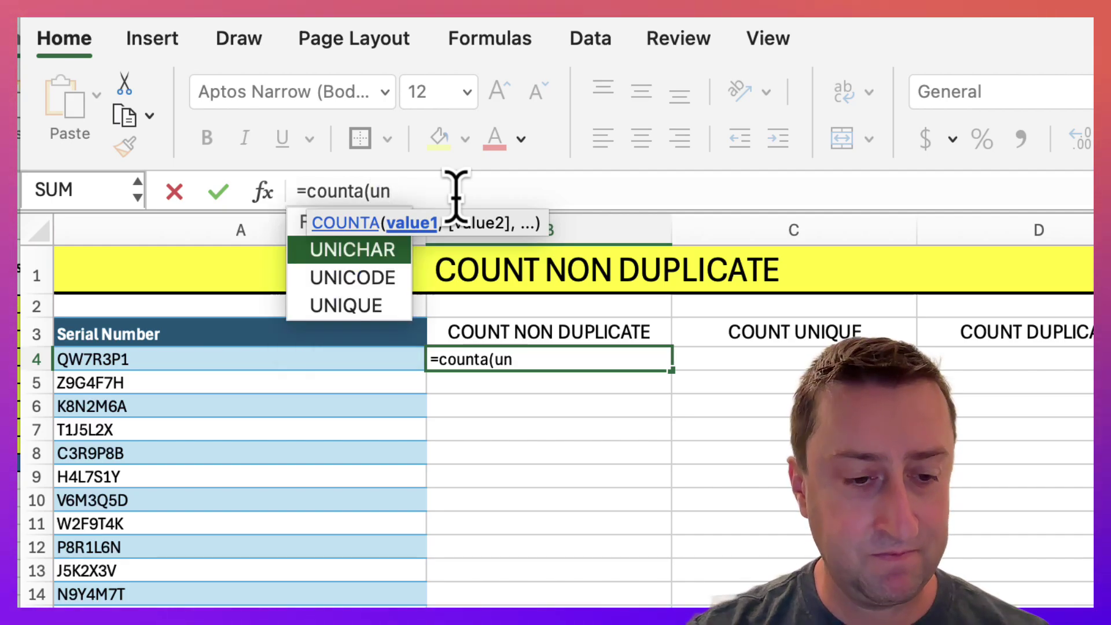
pyautogui.write('ique(')
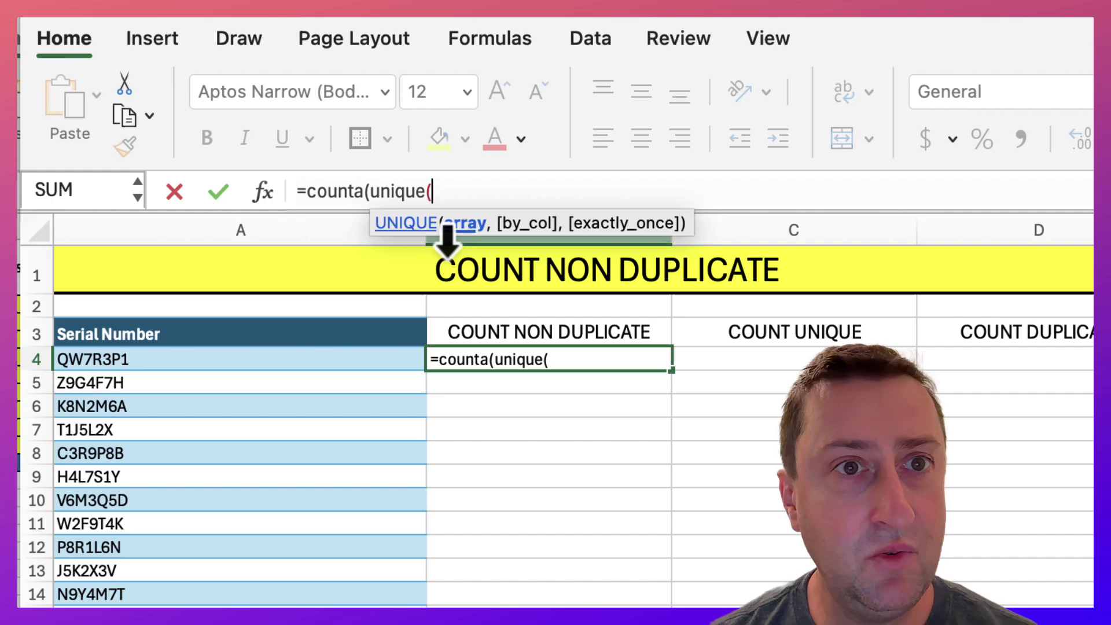
pyautogui.click(278, 355)
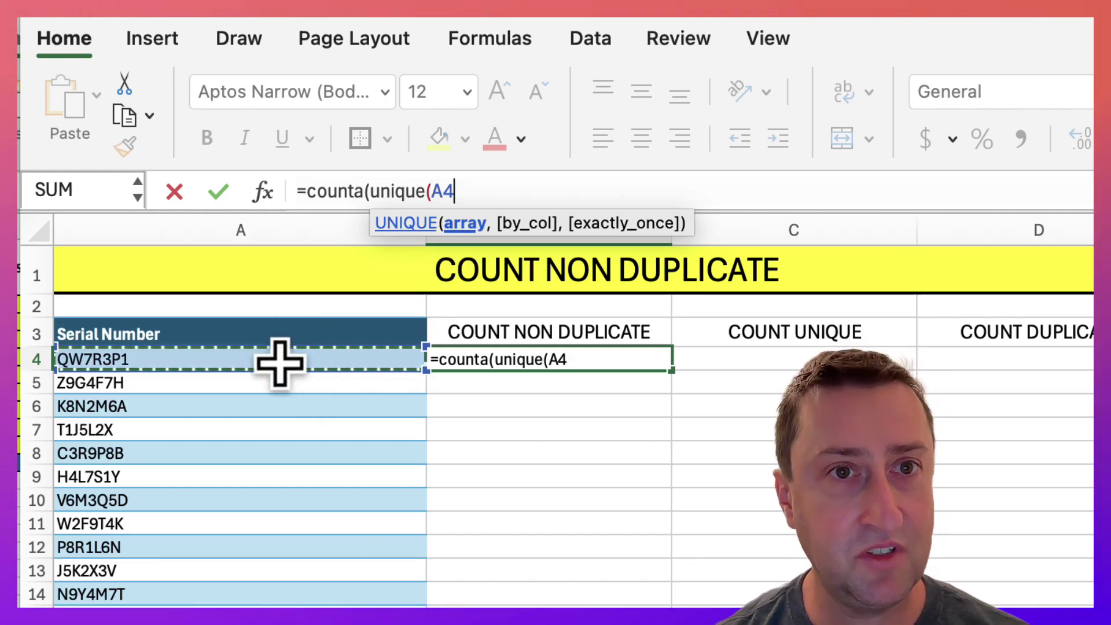
pyautogui.hotkey('ctrl', 'shift', 'Down')
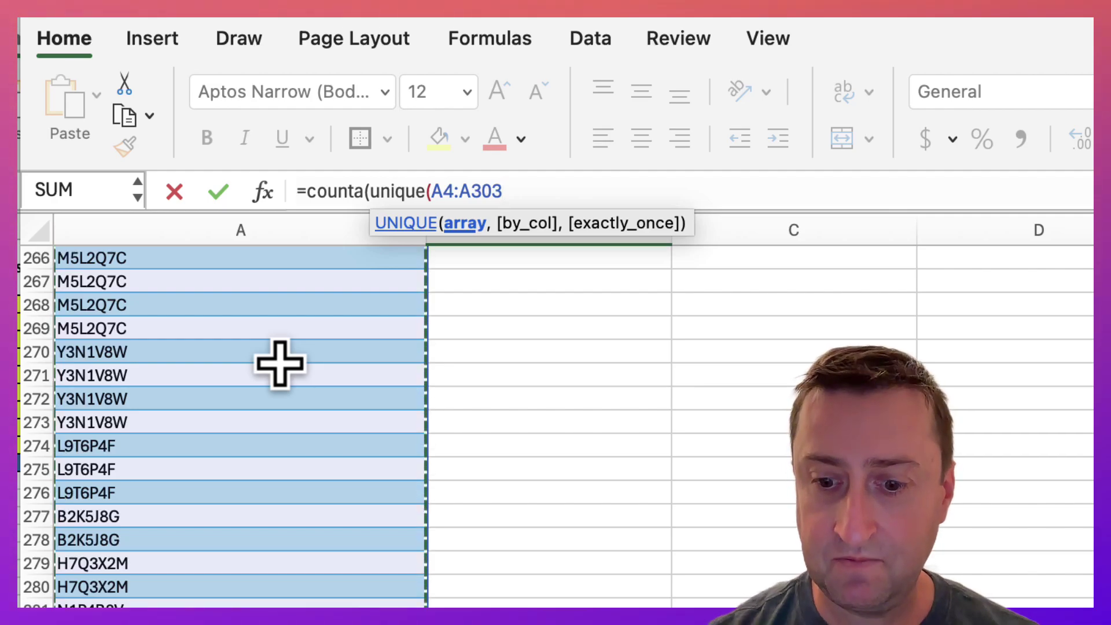
pyautogui.write(',')
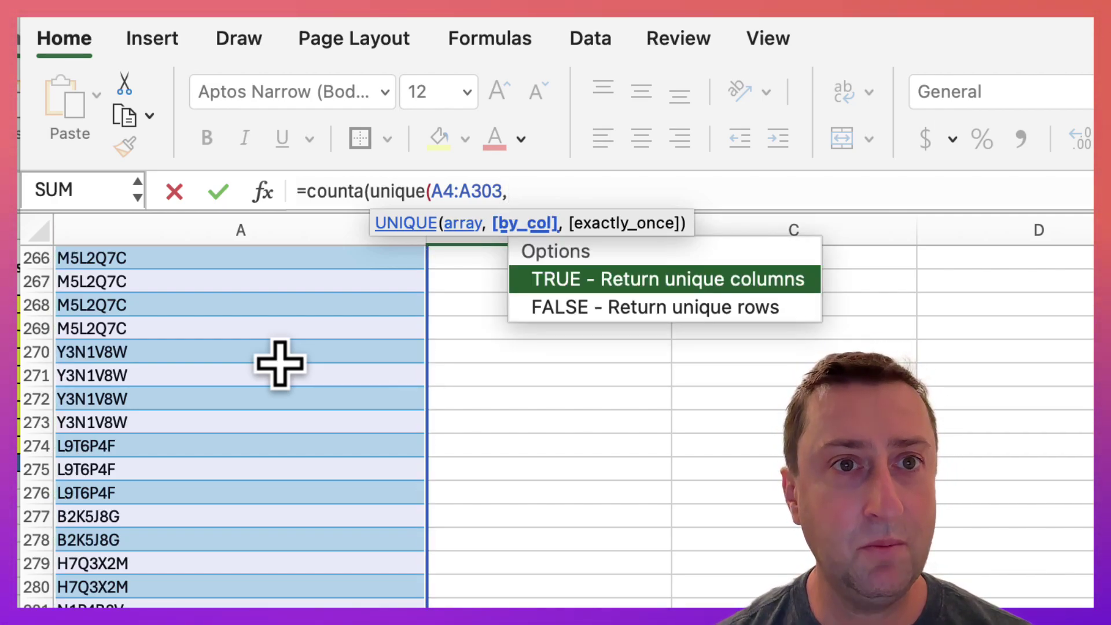
pyautogui.write(',')
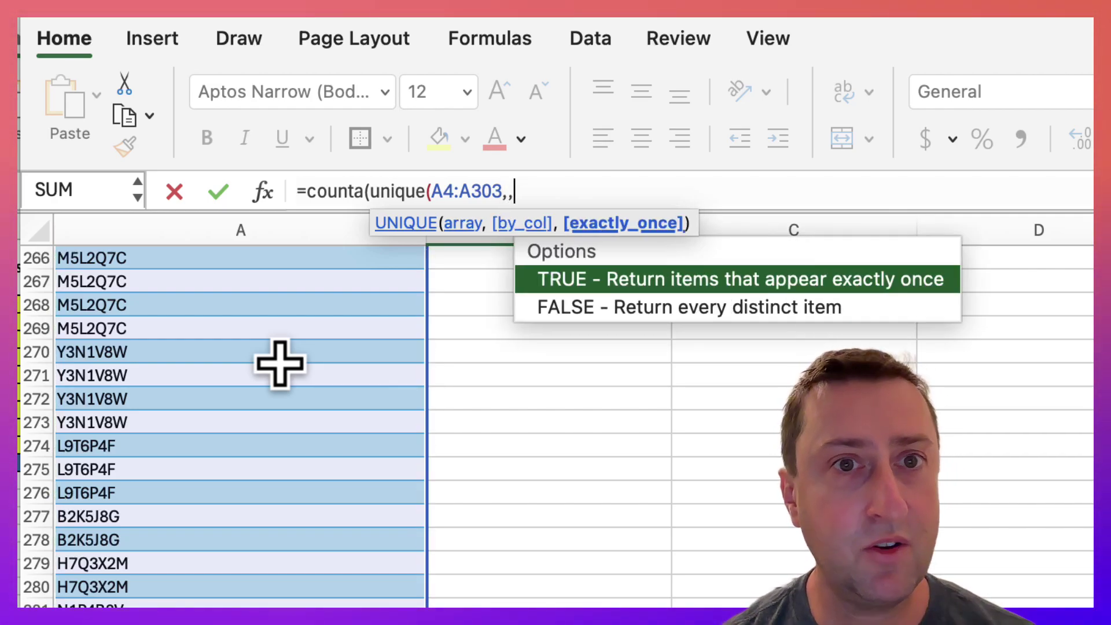
pyautogui.doubleClick(645, 288)
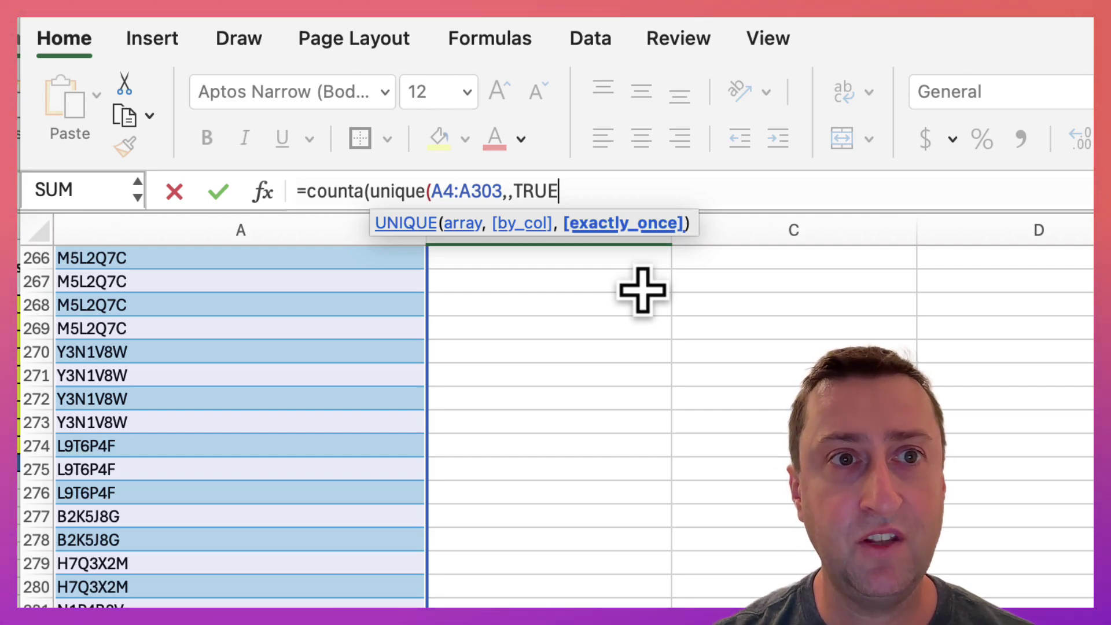
pyautogui.write('))')
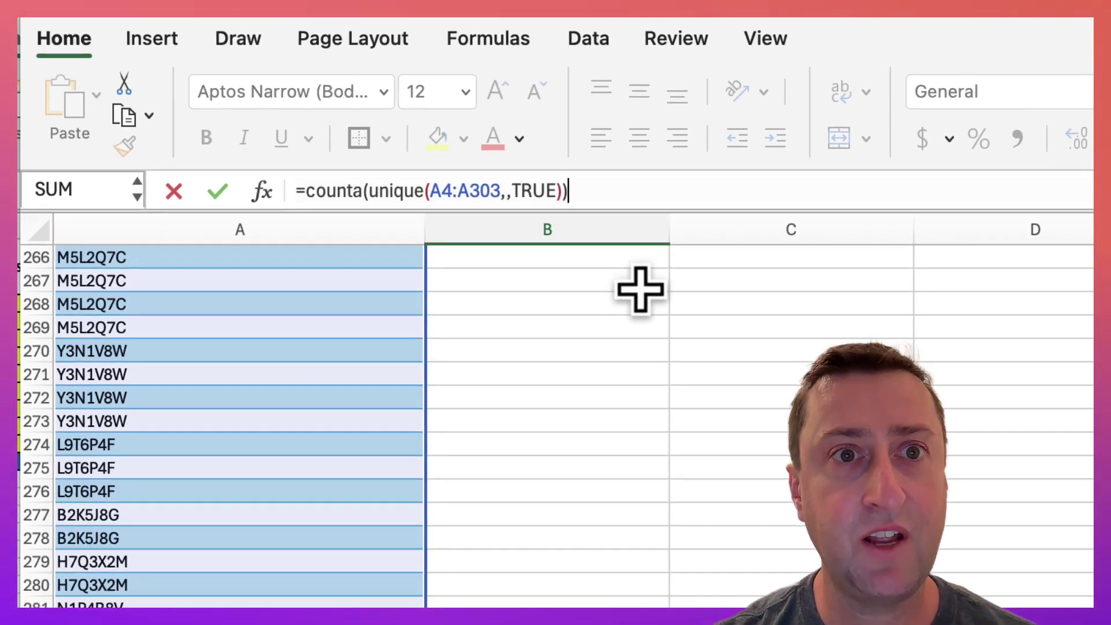
pyautogui.press('Return')
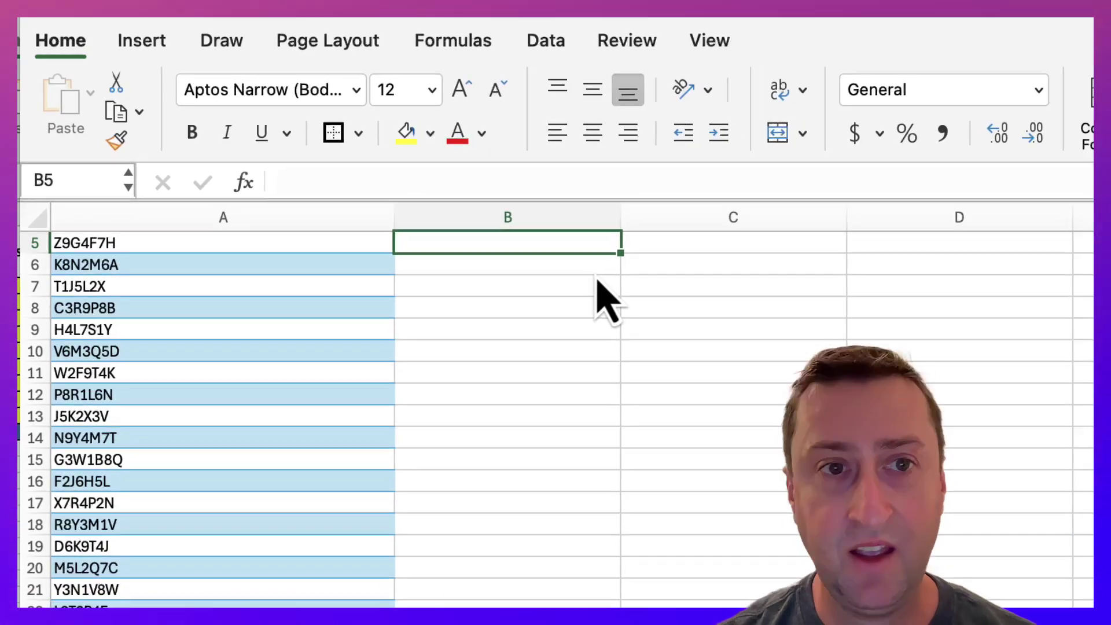
pyautogui.press('Up')
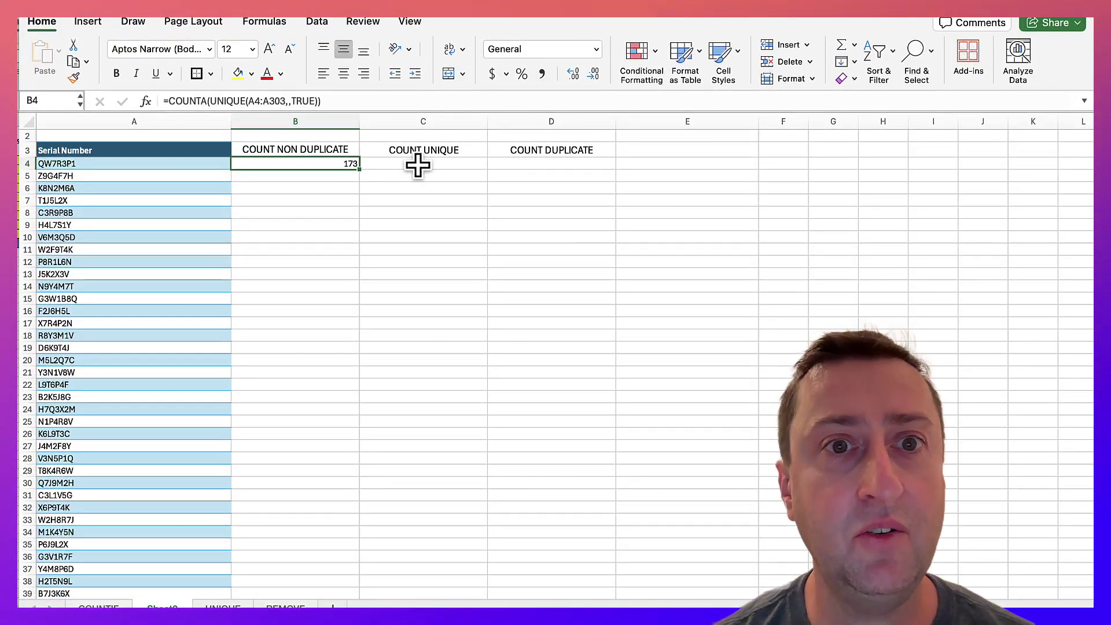
# - Enter =COUNTA(UNIQUE(A4:A303)) in C4, returning 200 distinct serial numbers
pyautogui.click(418, 166)
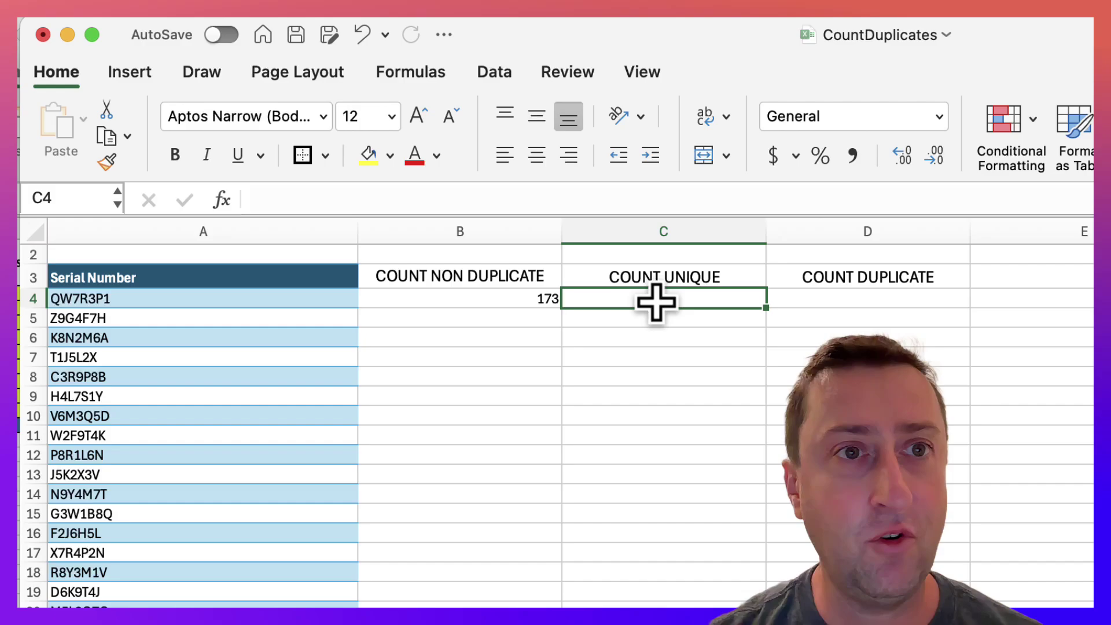
pyautogui.write('=')
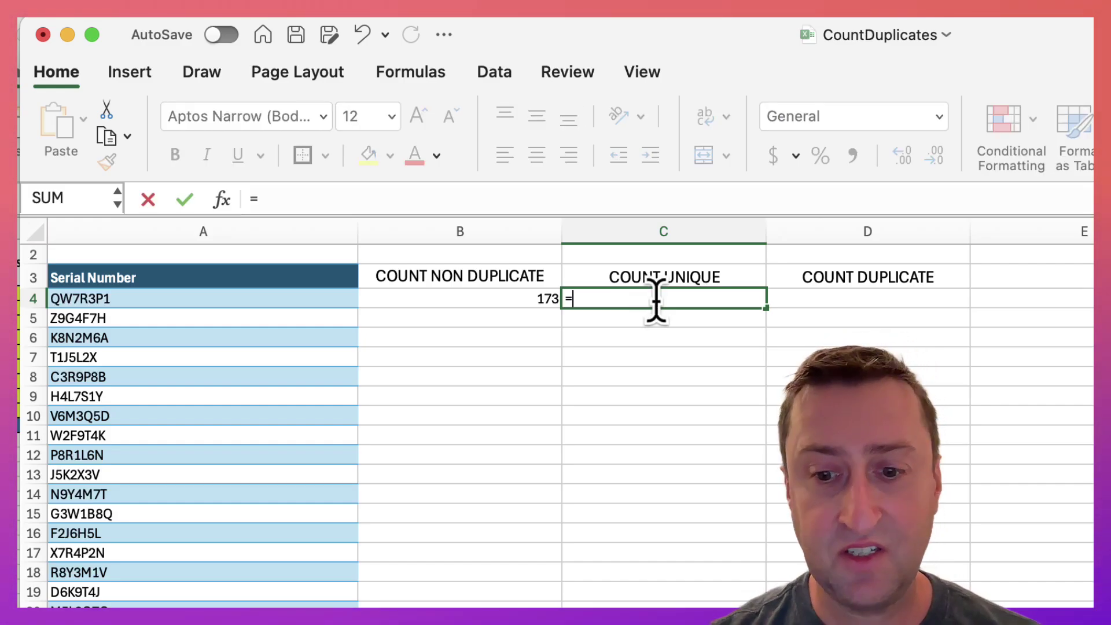
pyautogui.write('count')
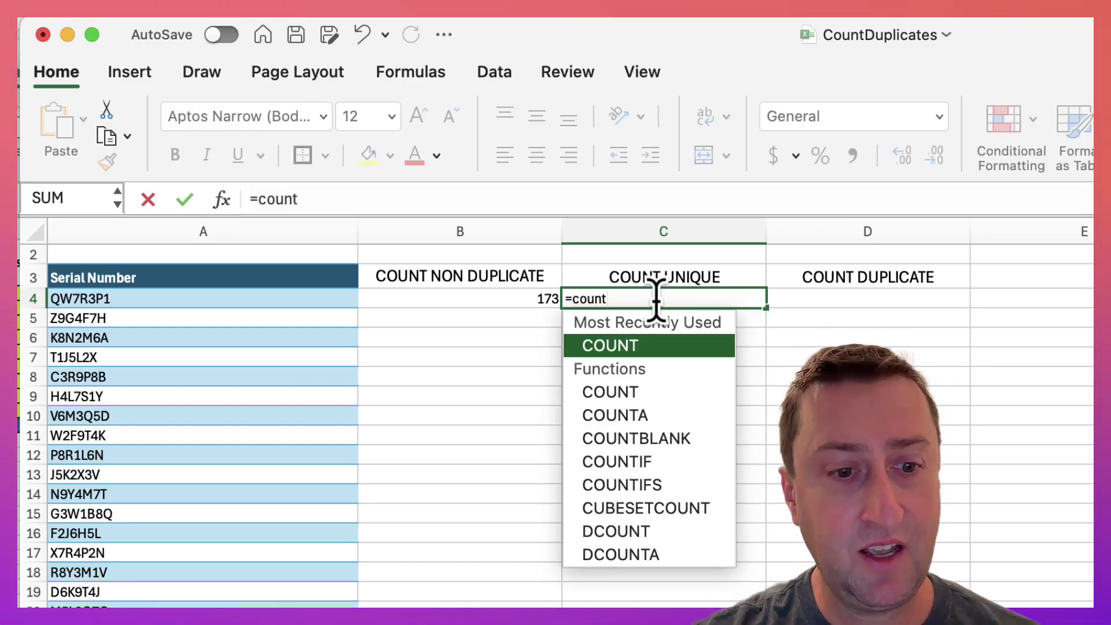
pyautogui.write('a(')
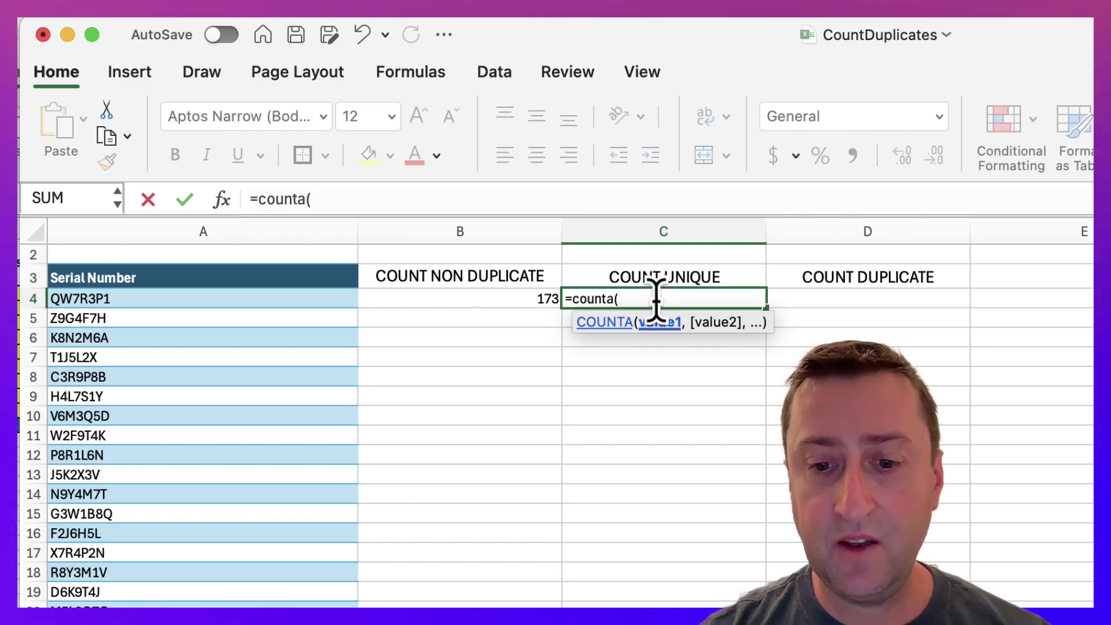
pyautogui.write('unique(')
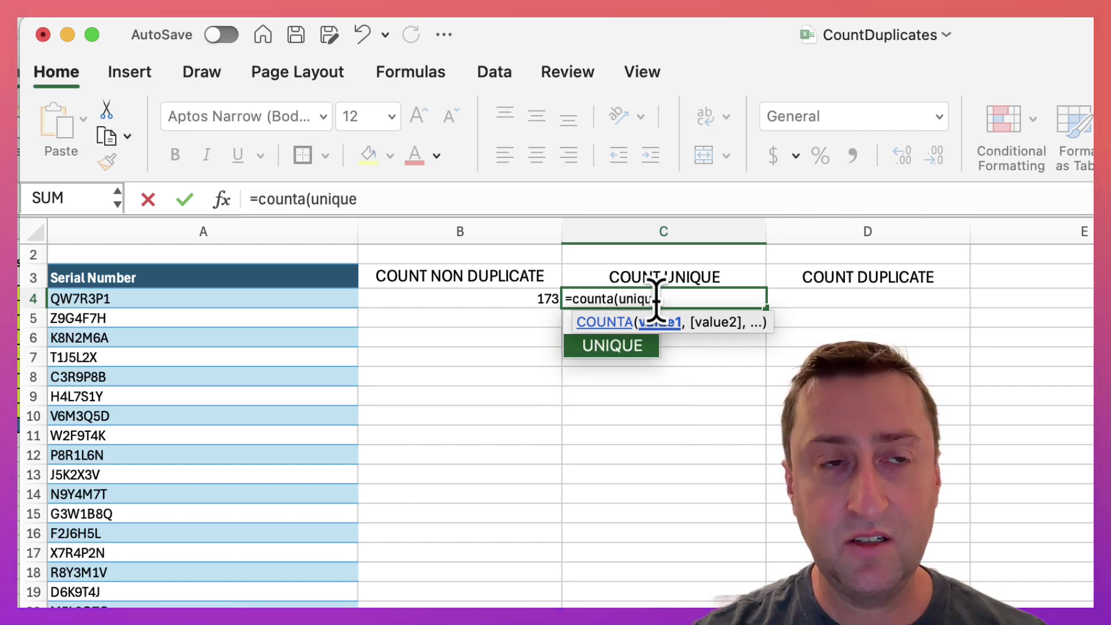
pyautogui.click(249, 299)
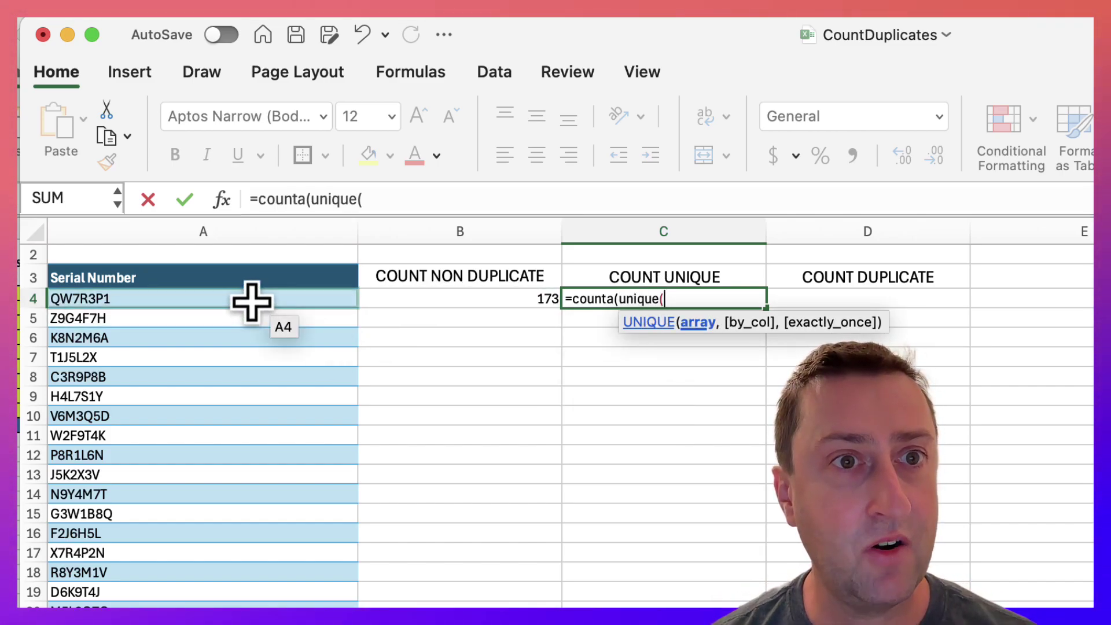
pyautogui.hotkey('ctrl', 'shift', 'Down')
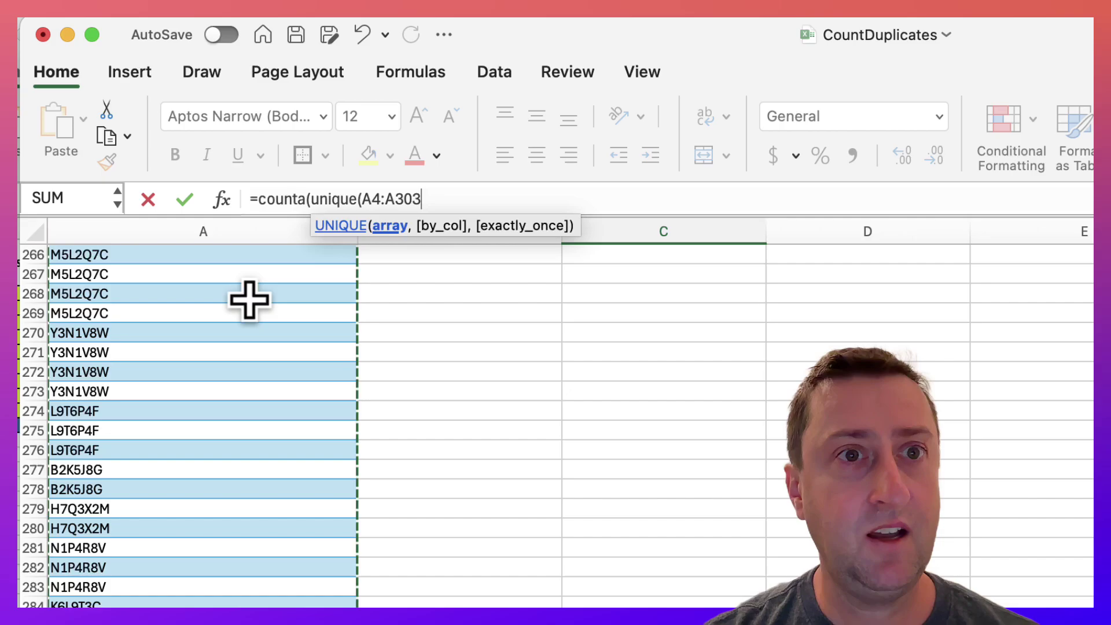
pyautogui.write(')')
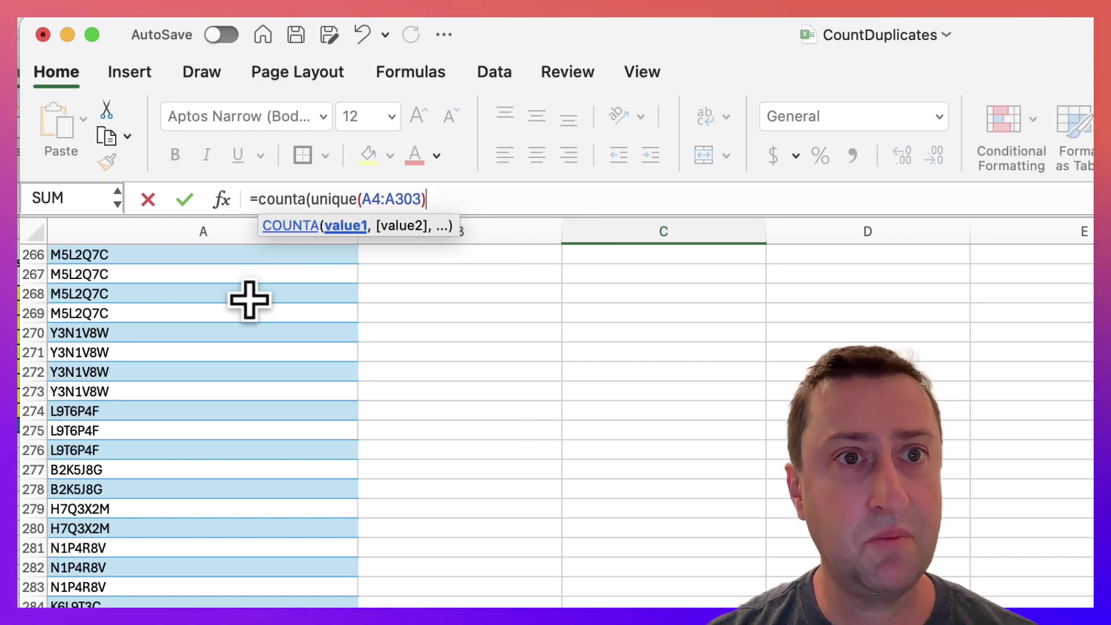
pyautogui.write(')')
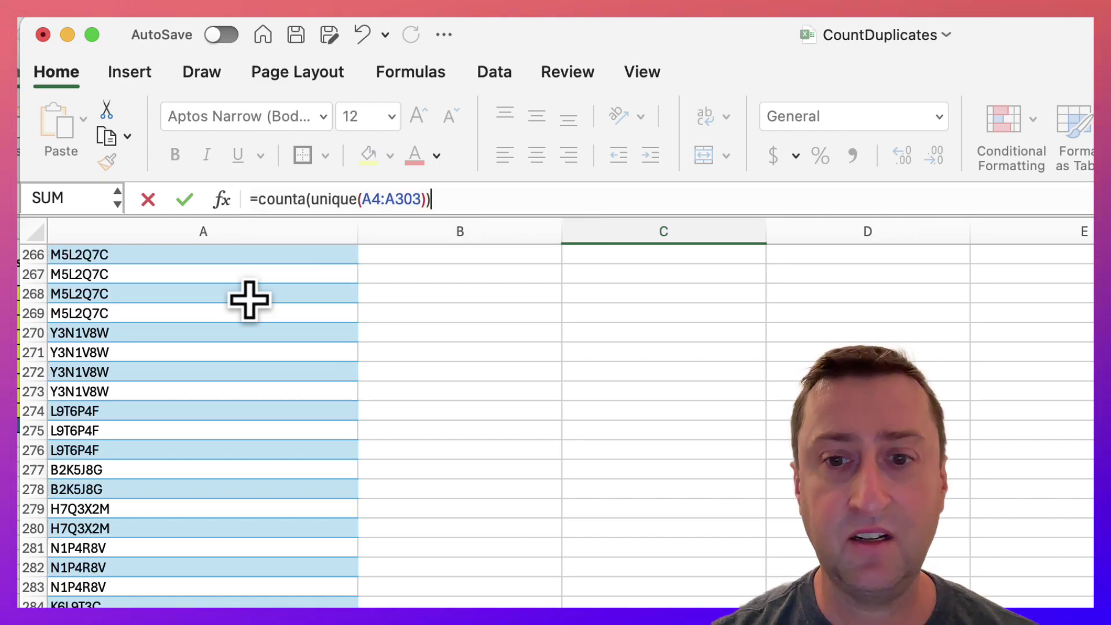
pyautogui.press('Return')
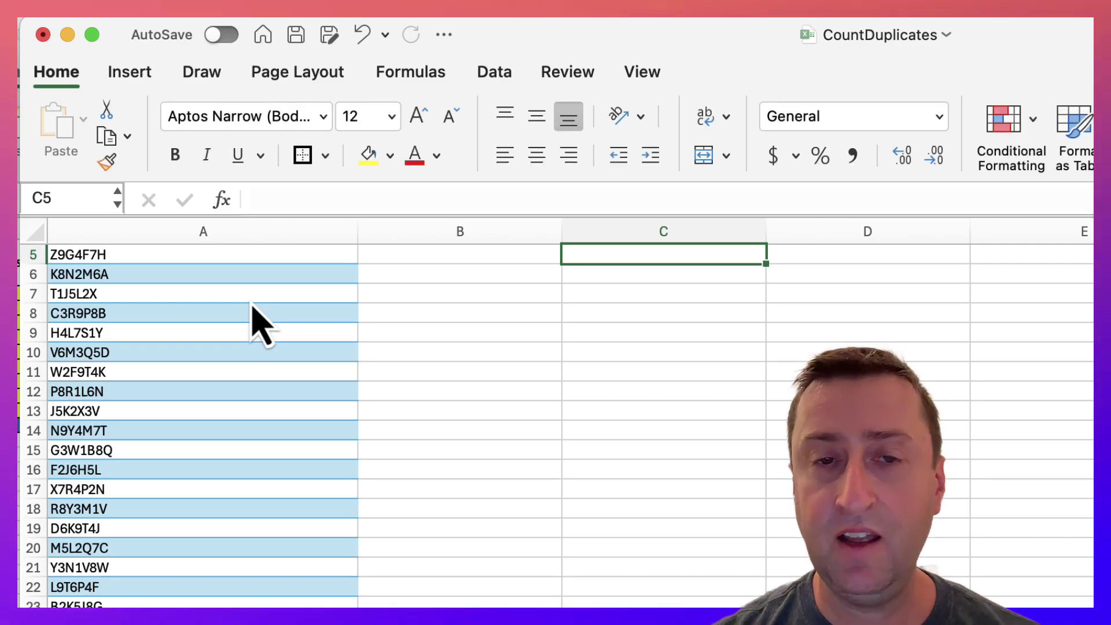
pyautogui.press('Up')
pyautogui.press('Up')
pyautogui.press('Up')
pyautogui.press('Down')
pyautogui.press('Down')
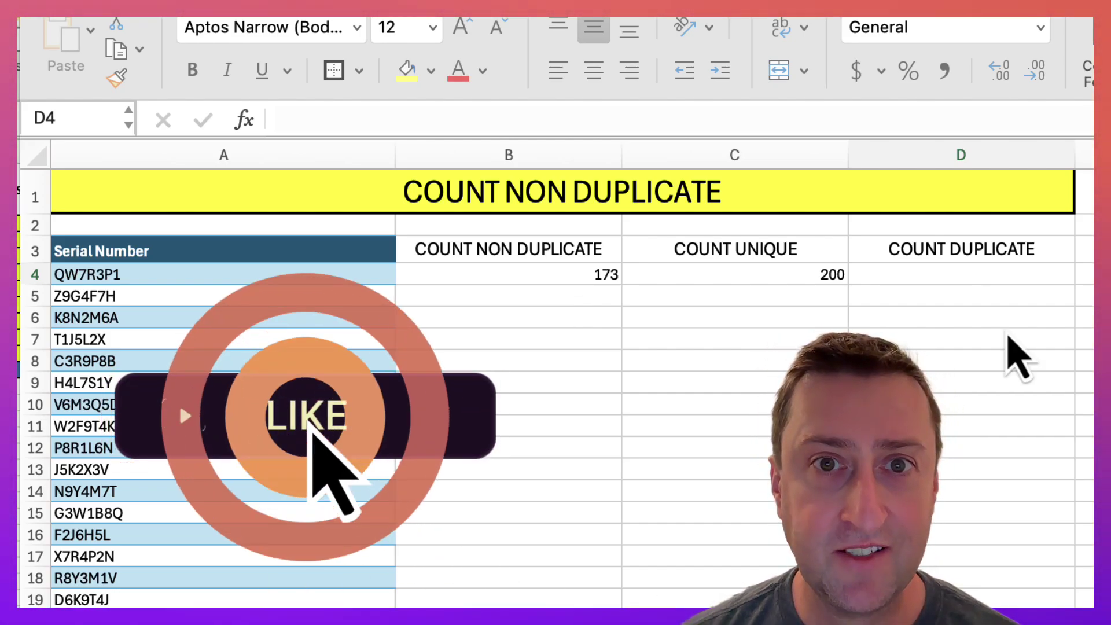
pyautogui.click(962, 281)
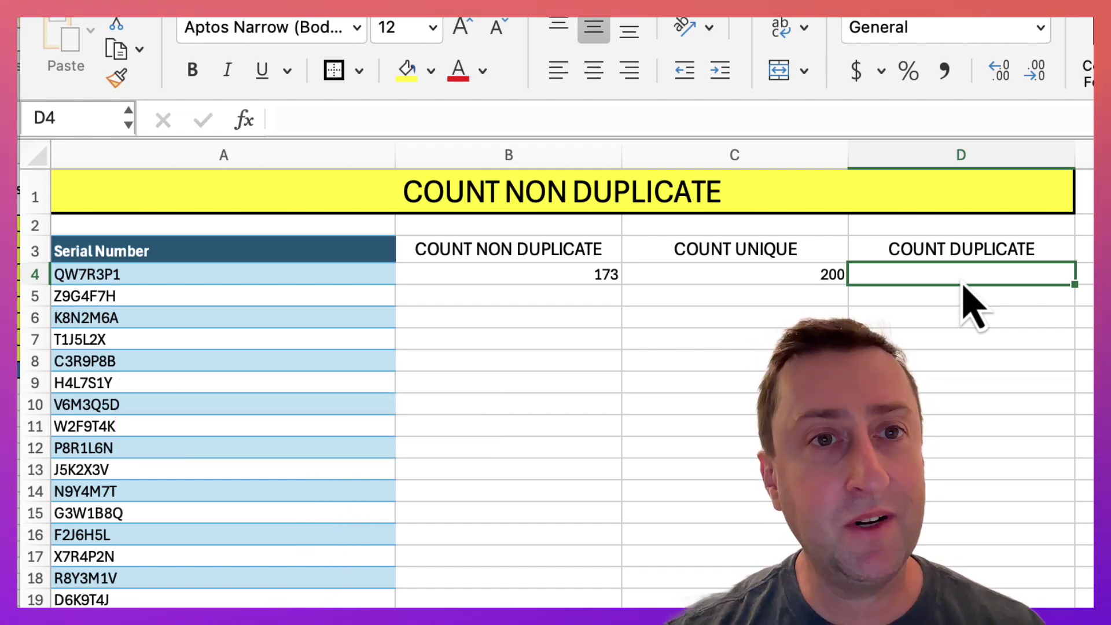
# - Enter the distinct-count part =COUNTA(UNIQUE(A4:A303)) in D4
pyautogui.write('=co')
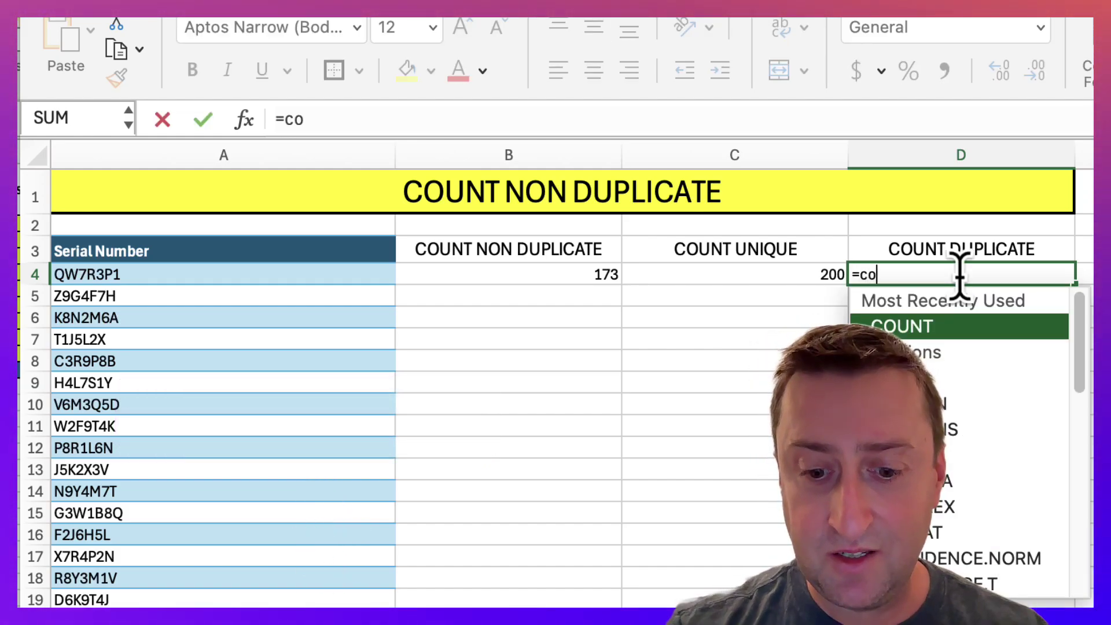
pyautogui.write('unta')
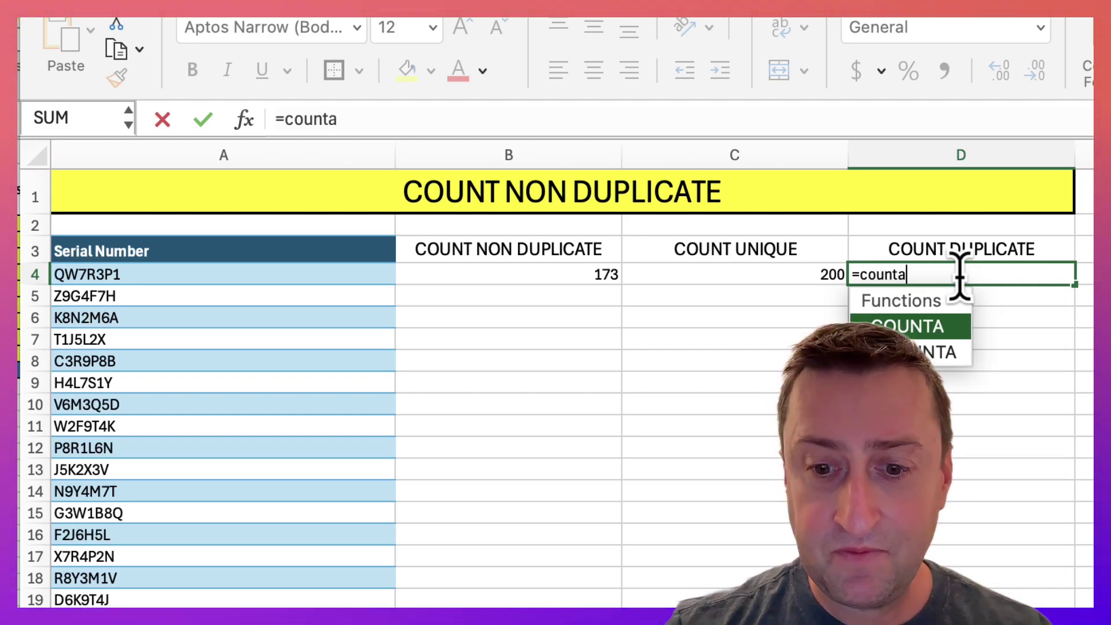
pyautogui.write('(unique(')
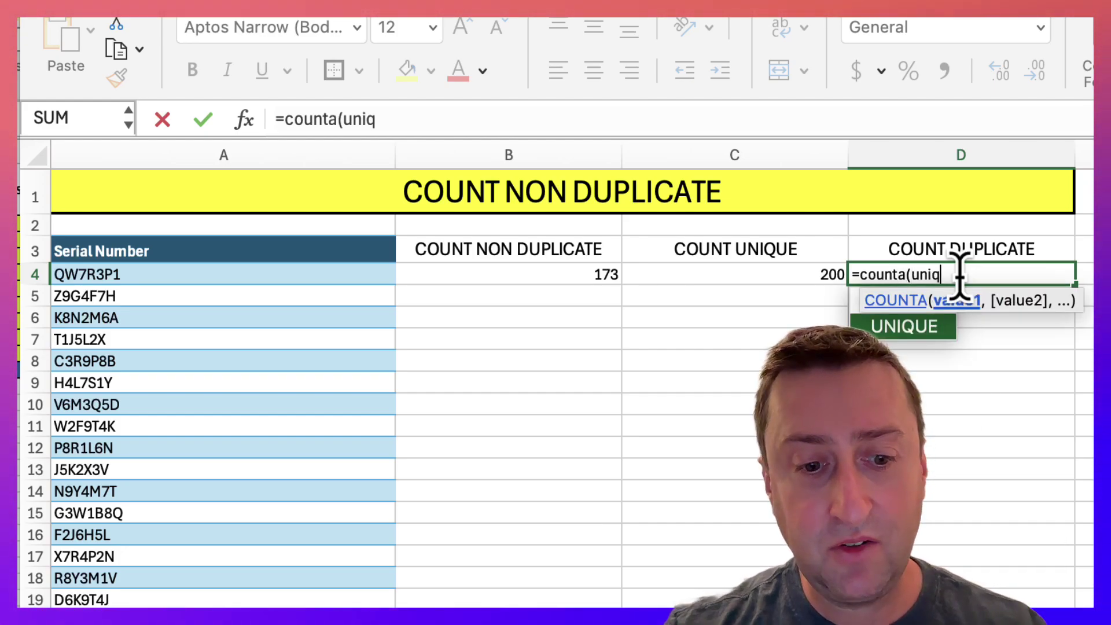
pyautogui.click(290, 272)
pyautogui.hotkey('ctrl', 'shift', 'Down')
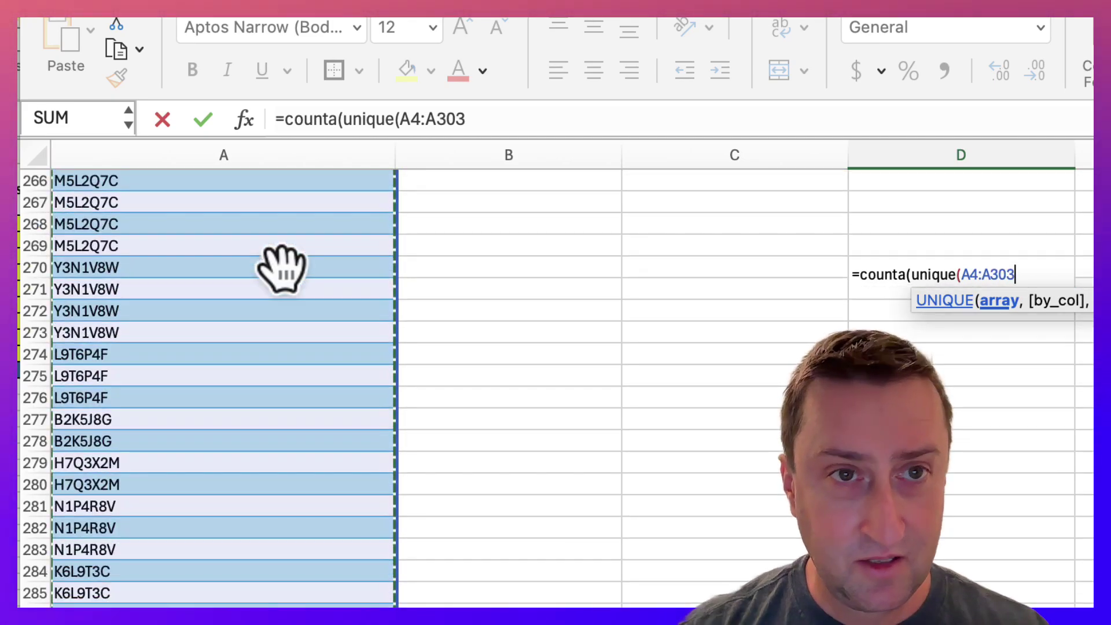
pyautogui.write('))')
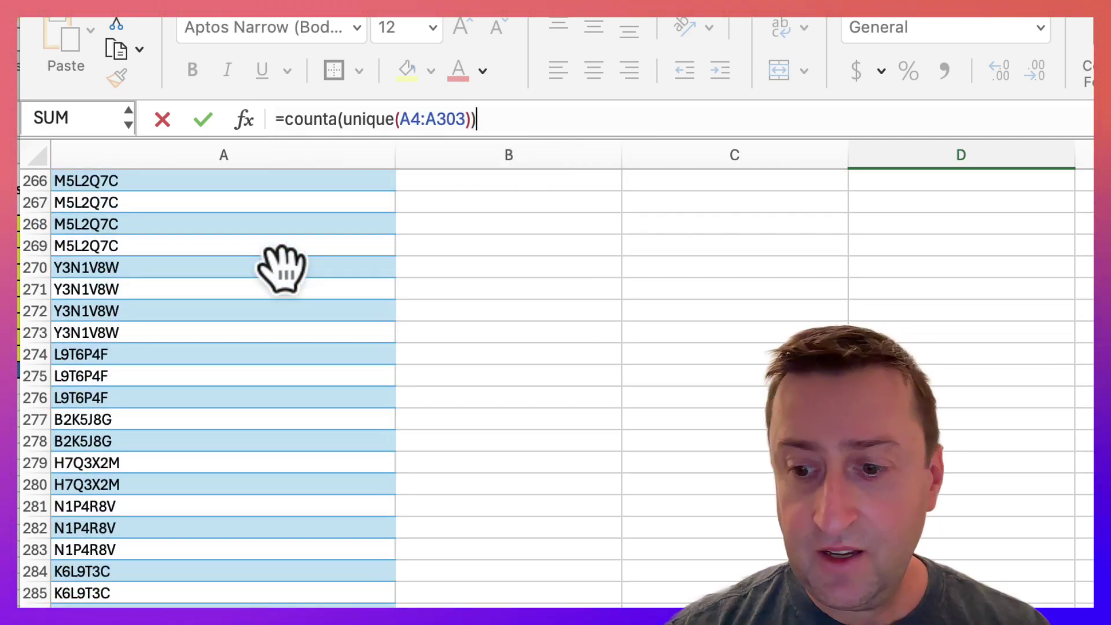
pyautogui.press('Return')
pyautogui.press('Up')
pyautogui.press('Up')
pyautogui.press('Up')
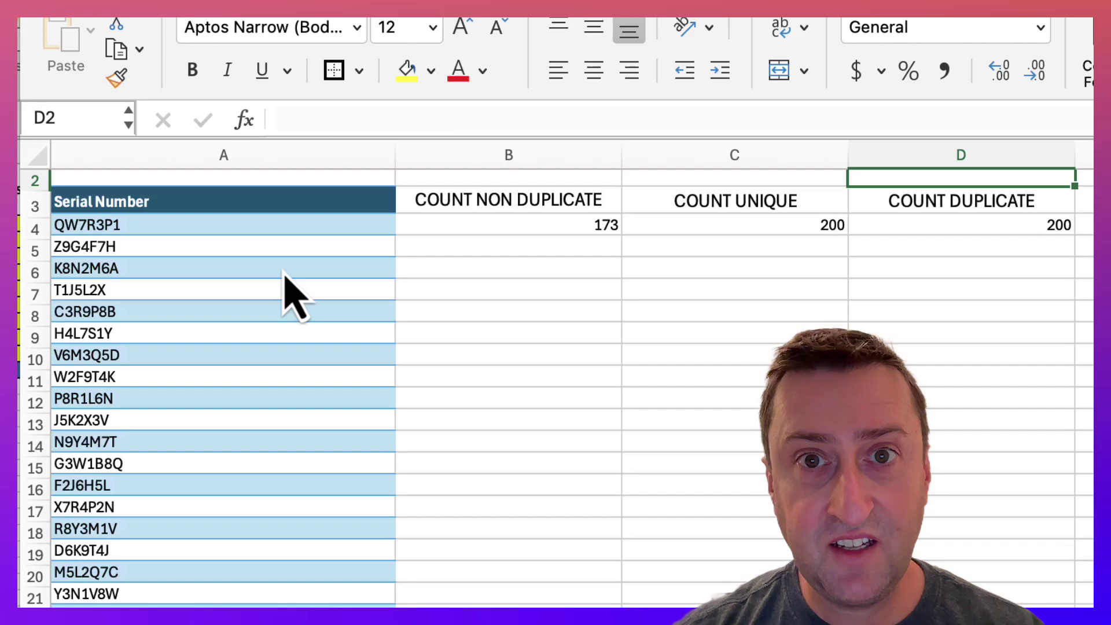
pyautogui.press('Down')
pyautogui.press('Down')
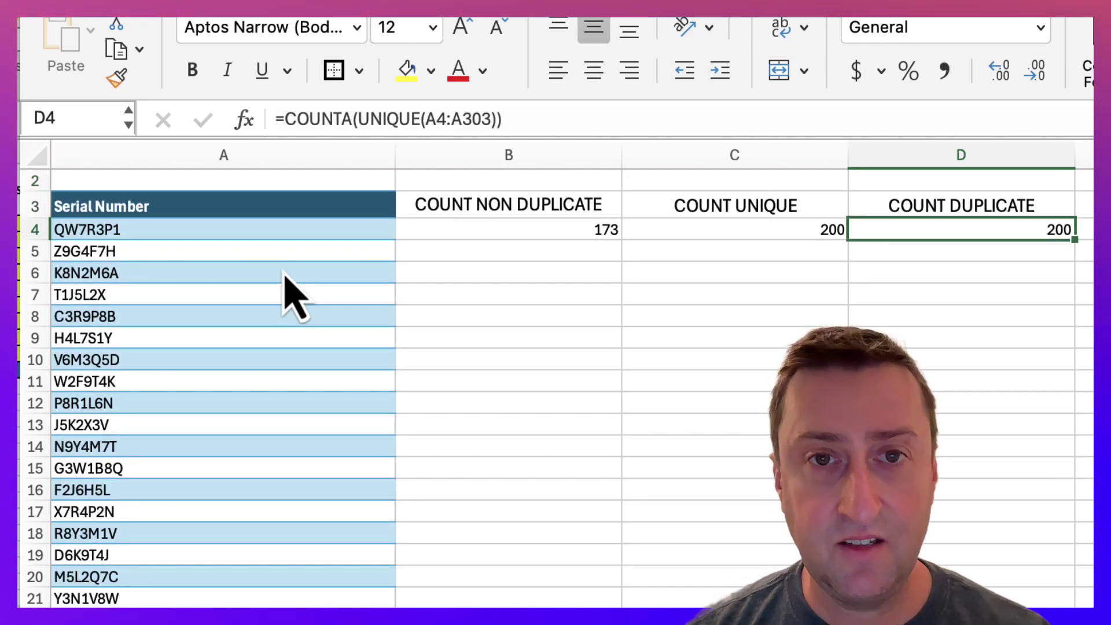
# - Append -COUNTA(UNIQUE(A4:A303,,TRUE)) to the D4 formula so it returns 27 duplicates
pyautogui.click(533, 113)
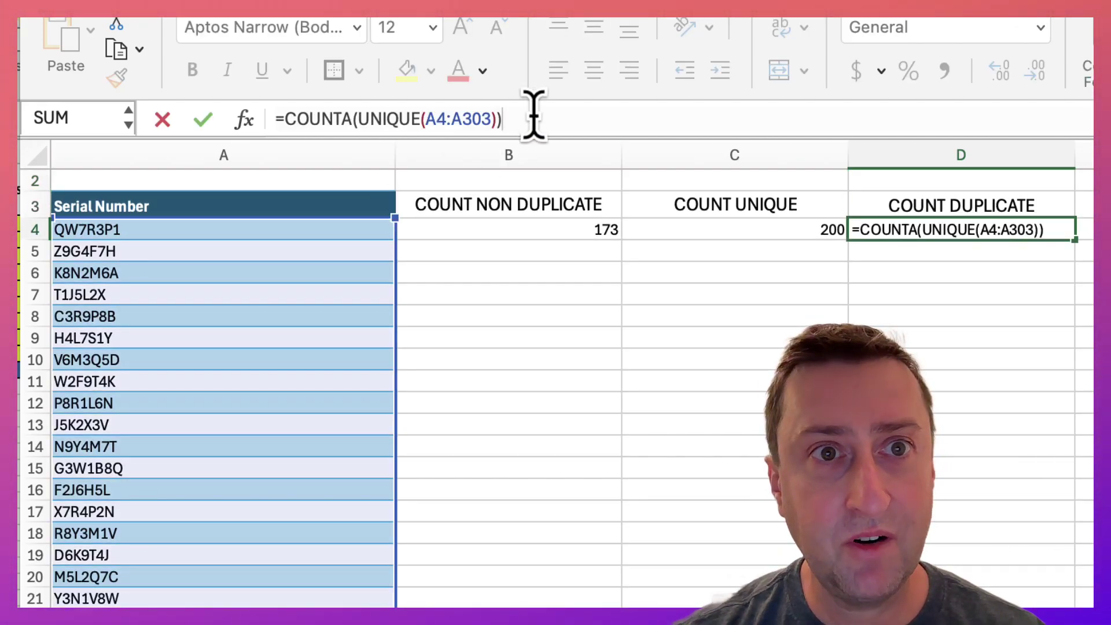
pyautogui.write('-co')
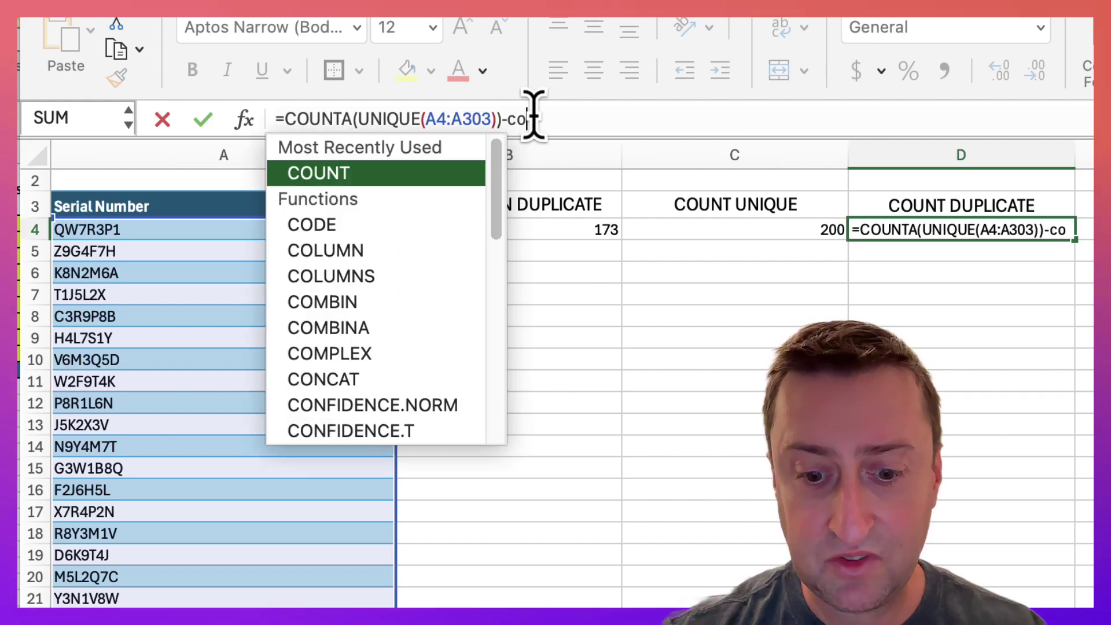
pyautogui.write('unta(')
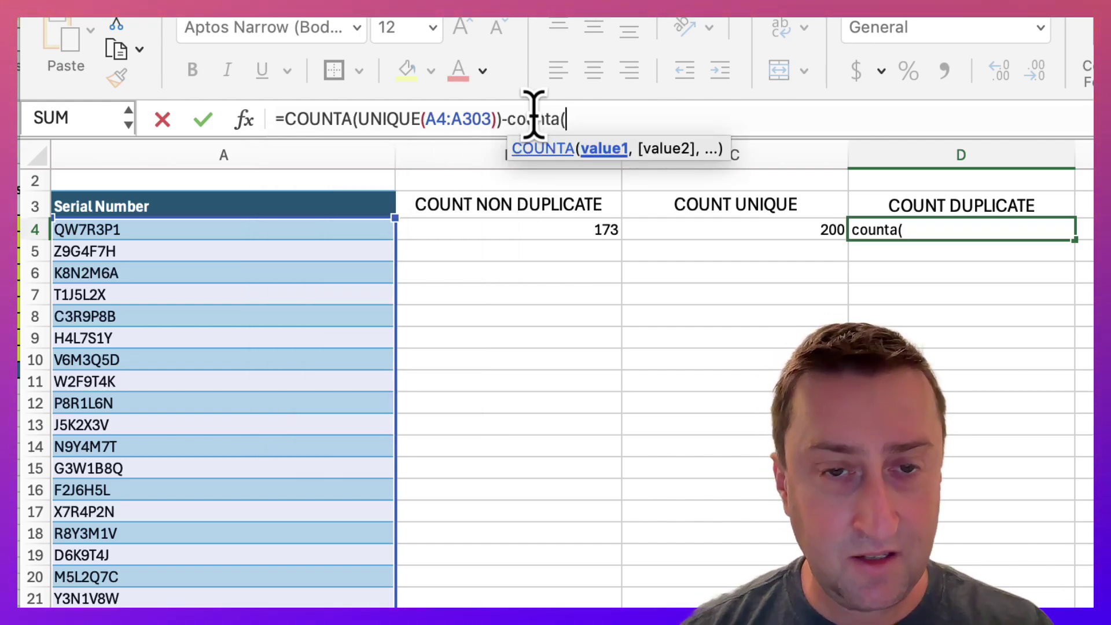
pyautogui.write('unique(')
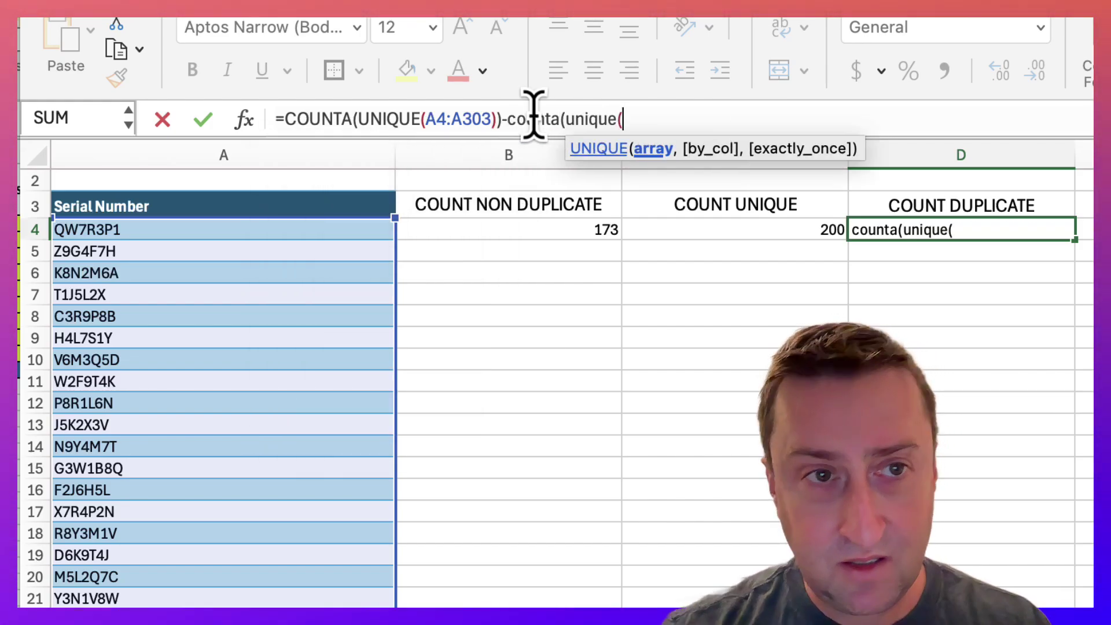
pyautogui.click(171, 231)
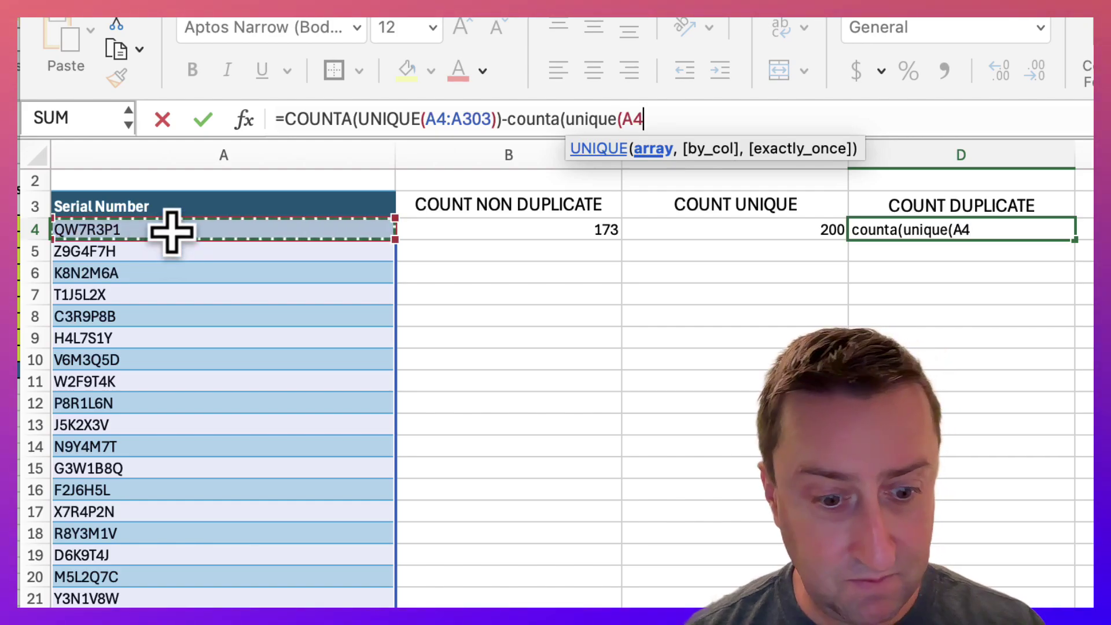
pyautogui.hotkey('ctrl', 'shift', 'Down')
pyautogui.write(',')
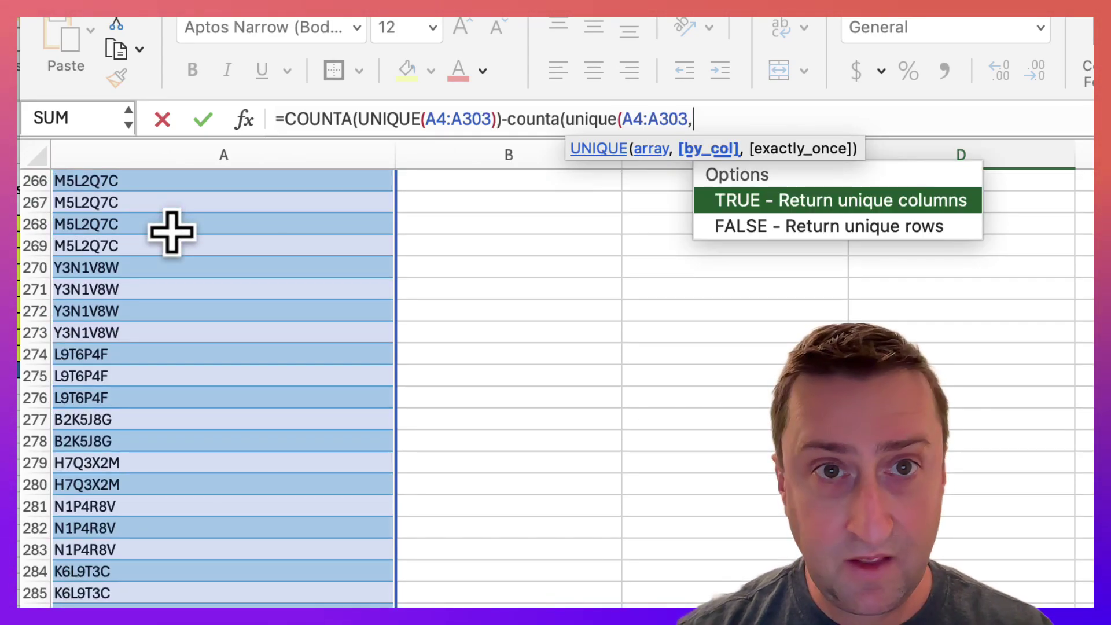
pyautogui.write(',TR')
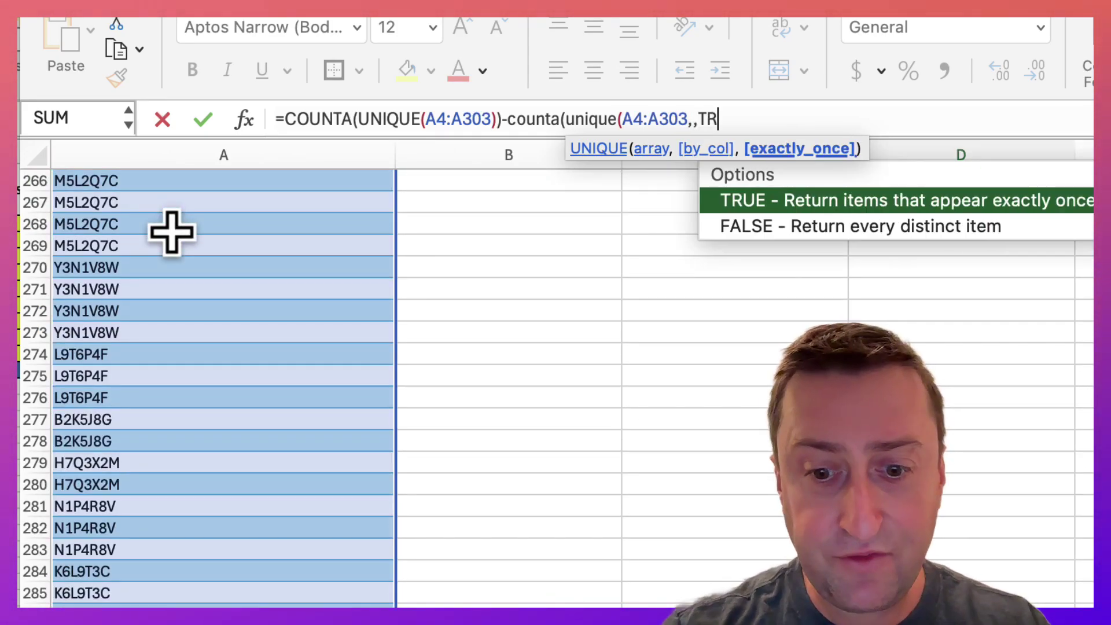
pyautogui.write('UE))')
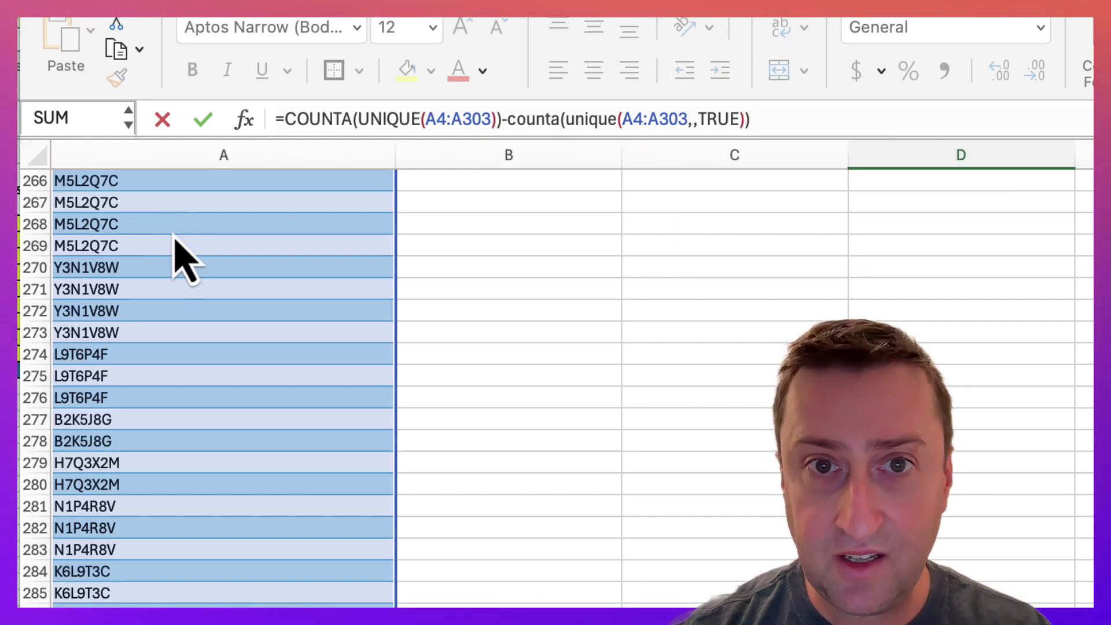
pyautogui.press('Return')
pyautogui.press('Up')
pyautogui.press('Up')
pyautogui.press('Up')
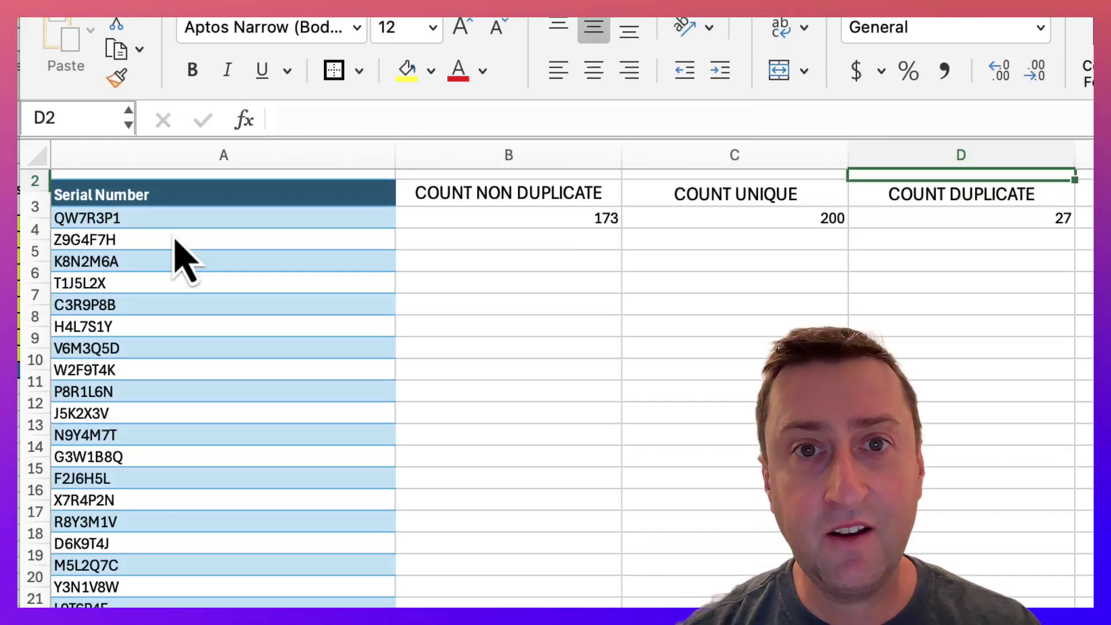
pyautogui.press('Down')
pyautogui.press('Down')
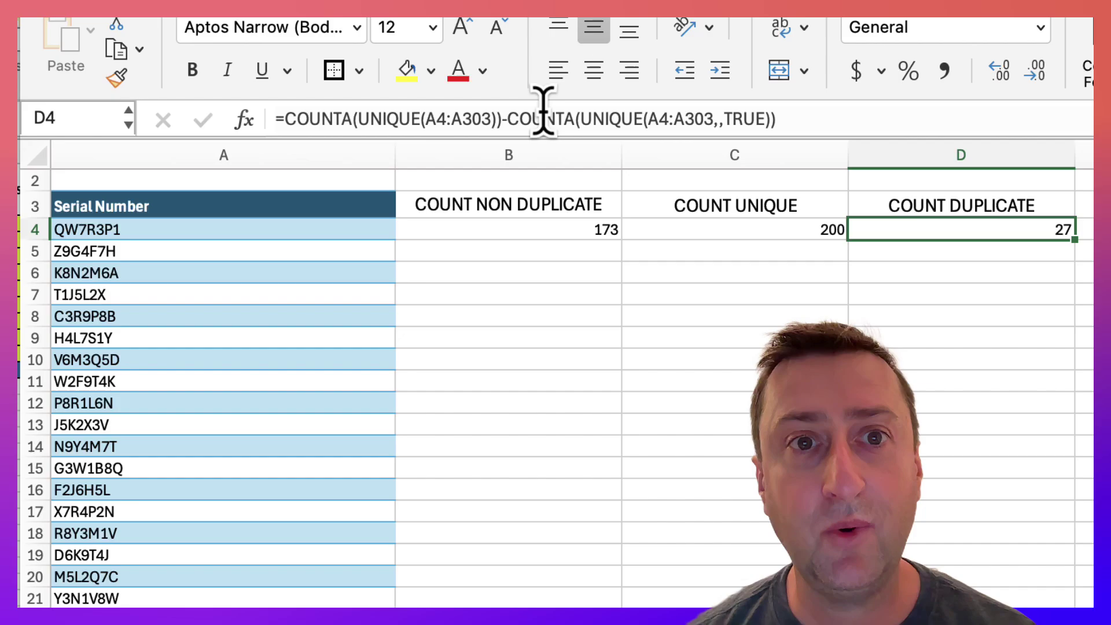